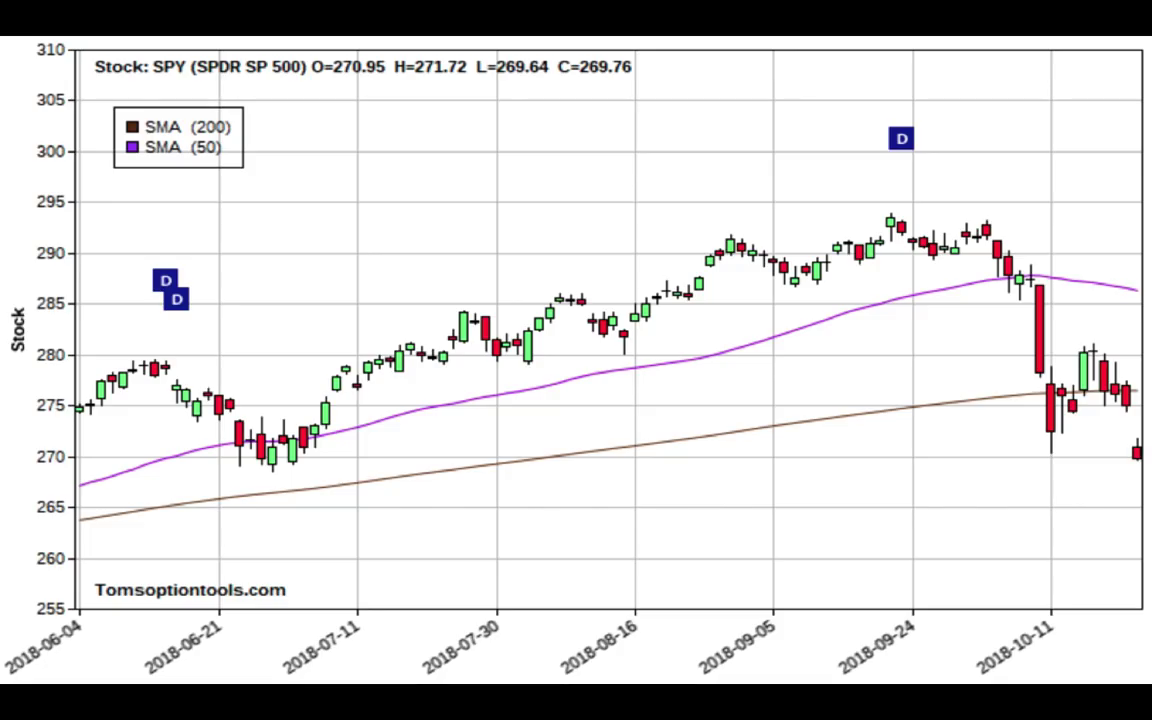
- Switch to the Tom's Tools site and open the Tom's Movers stock ranker
key(super+Tab)
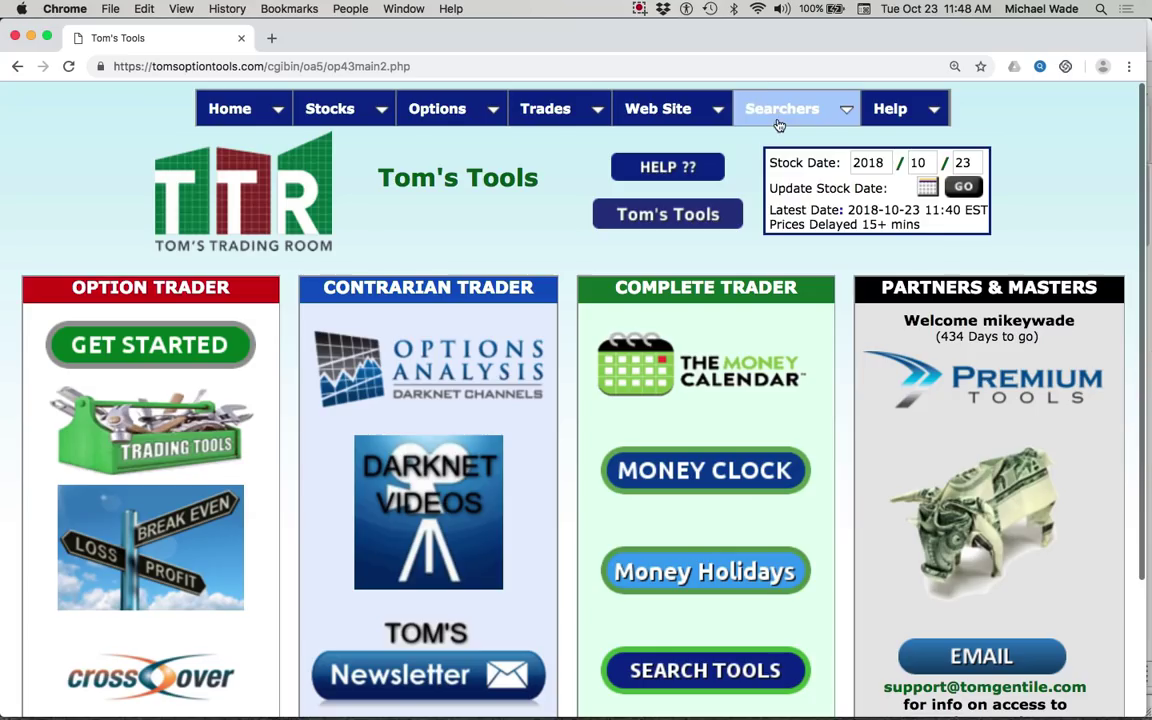
mouse_move(748, 96)
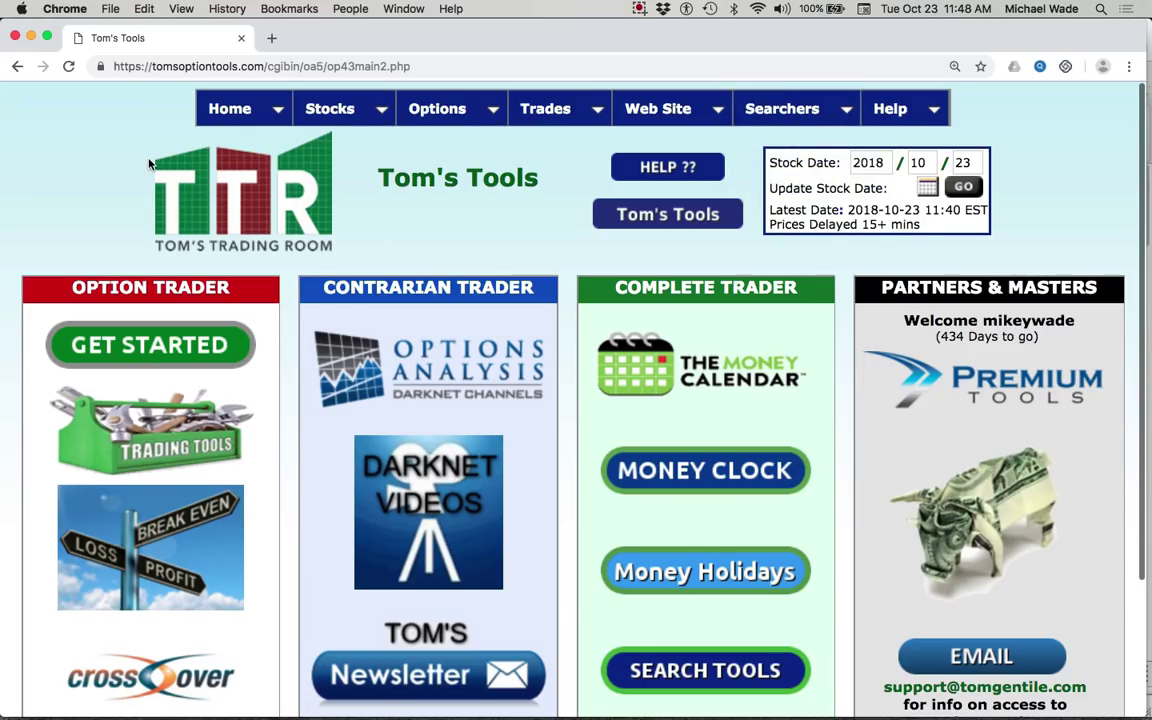
mouse_move(338, 115)
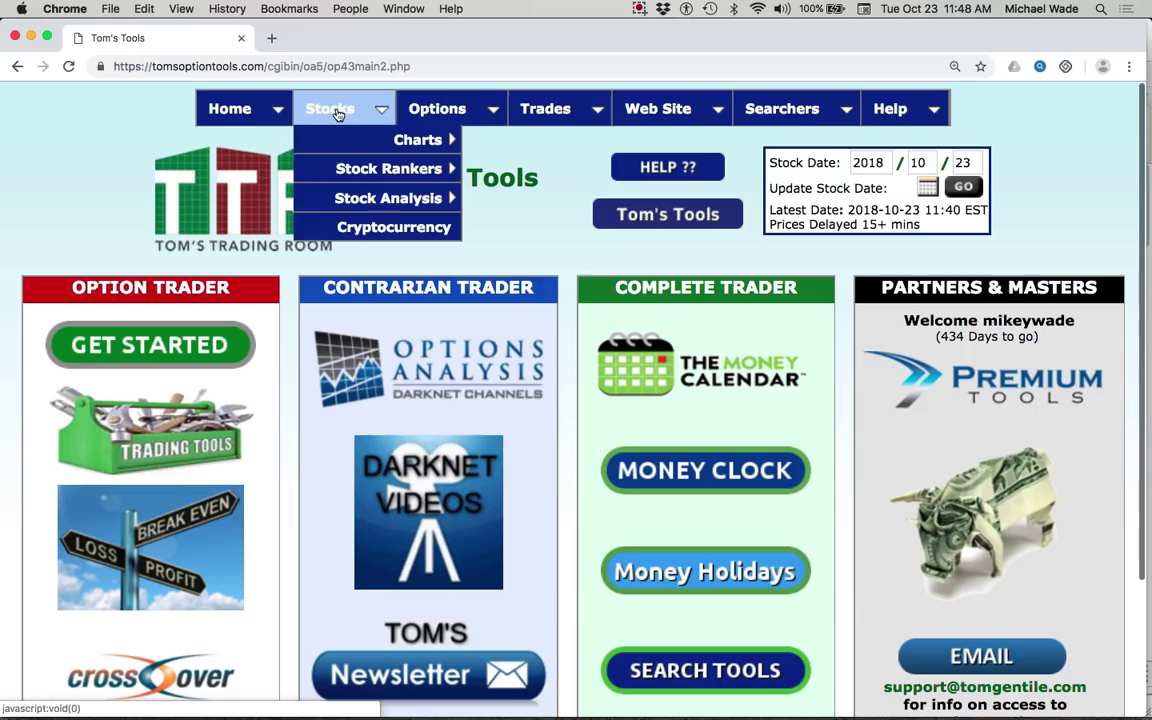
mouse_move(320, 163)
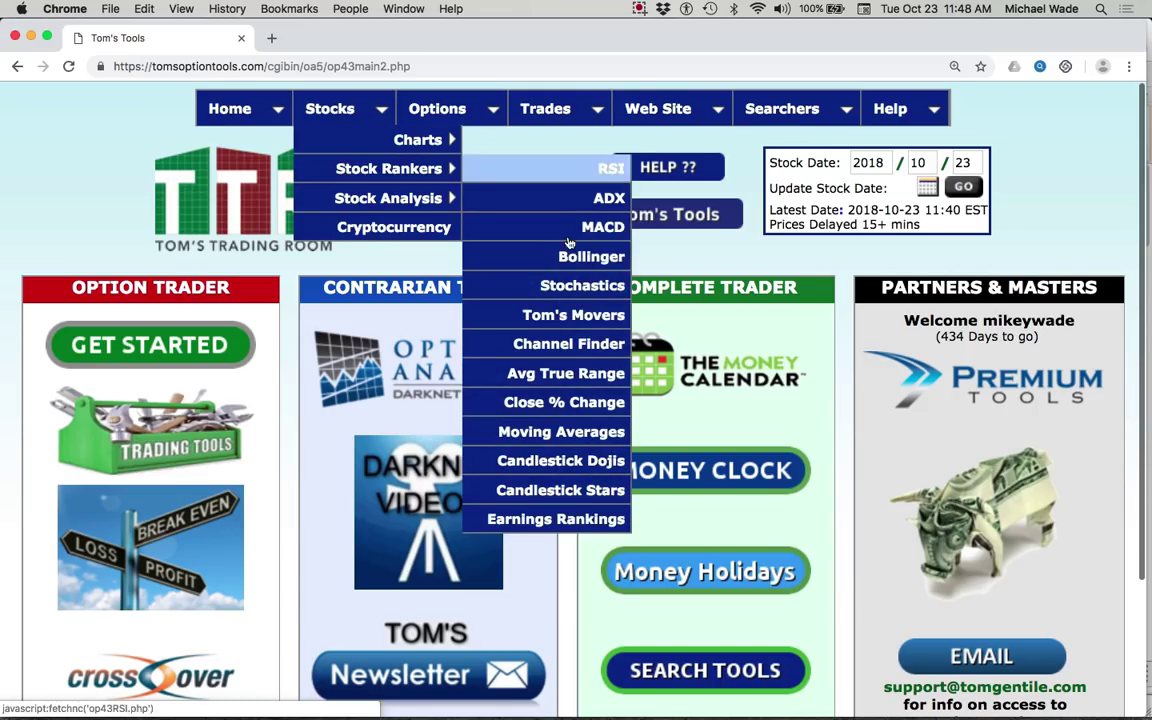
click(577, 315)
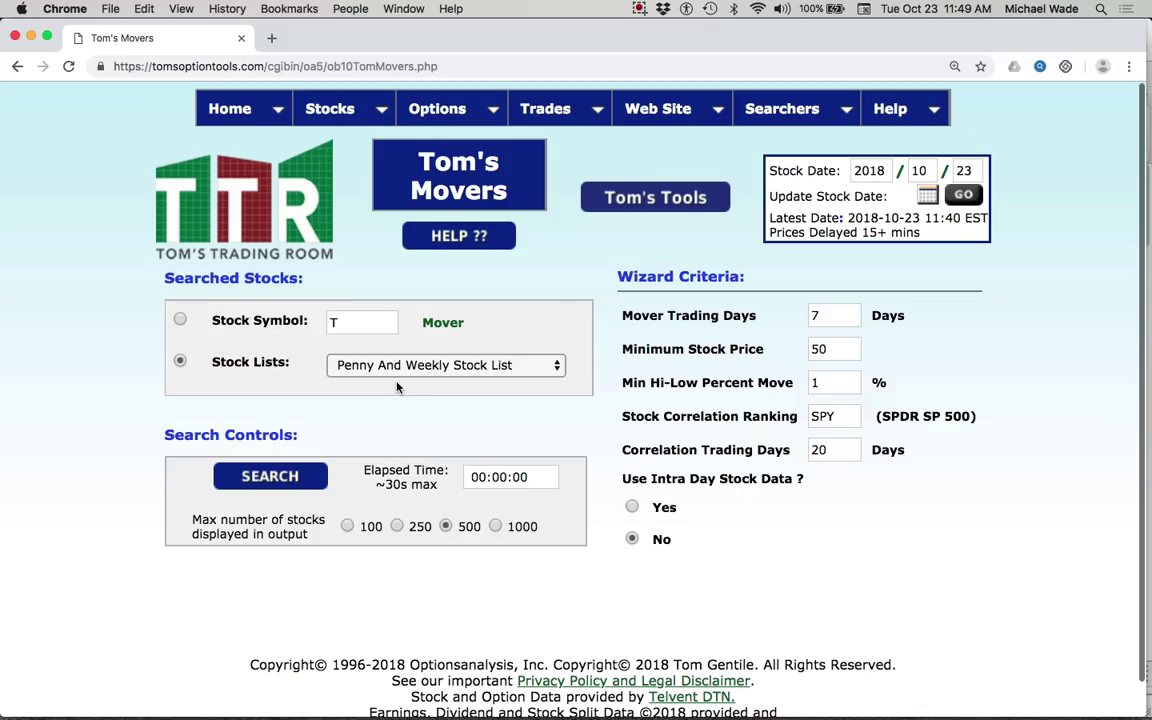
- Run the Tom's Movers search on the Penny And Weekly Stock List
click(412, 366)
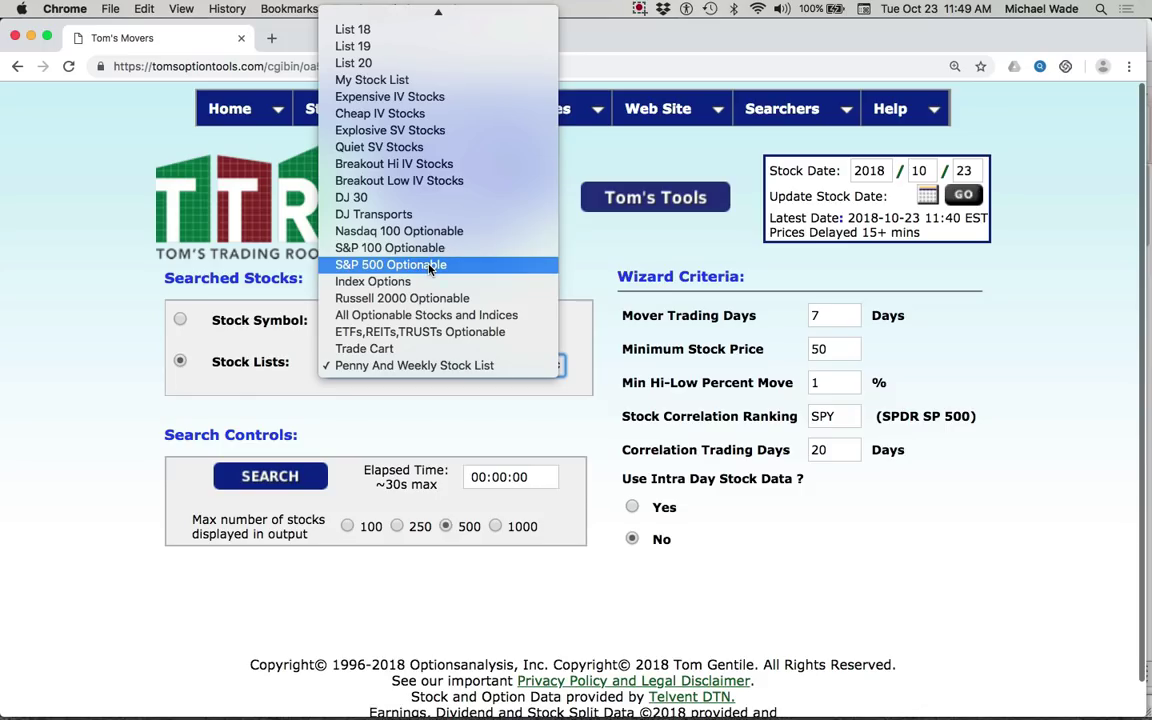
click(75, 272)
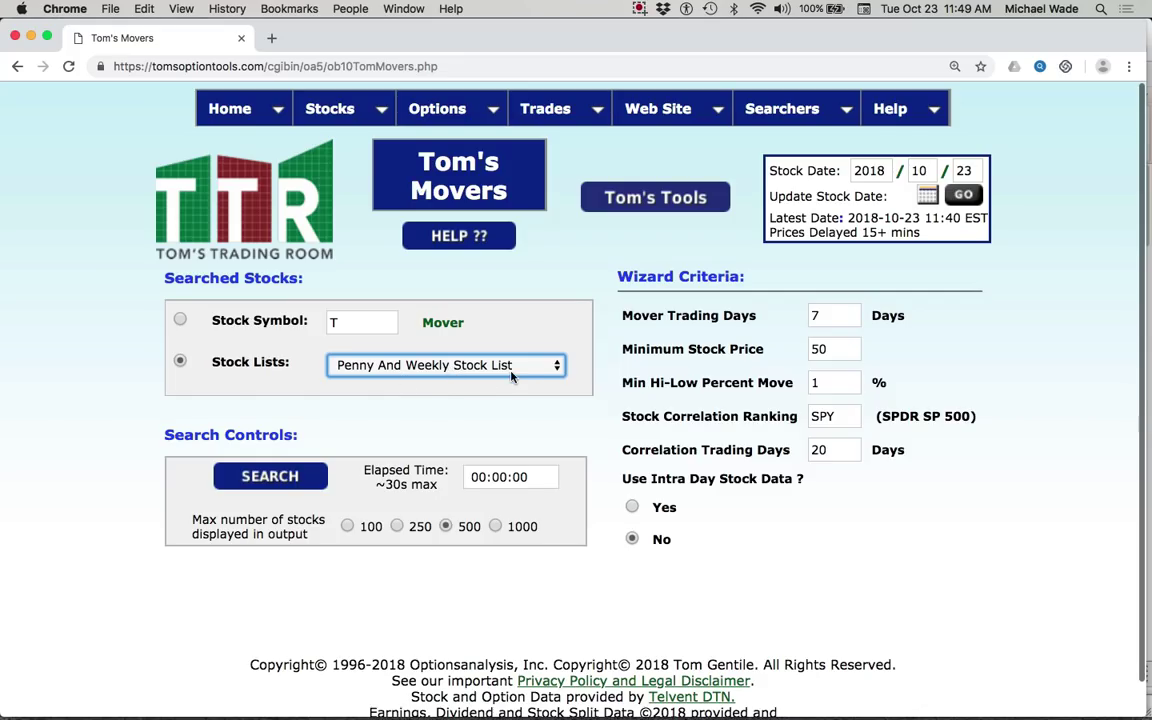
click(278, 478)
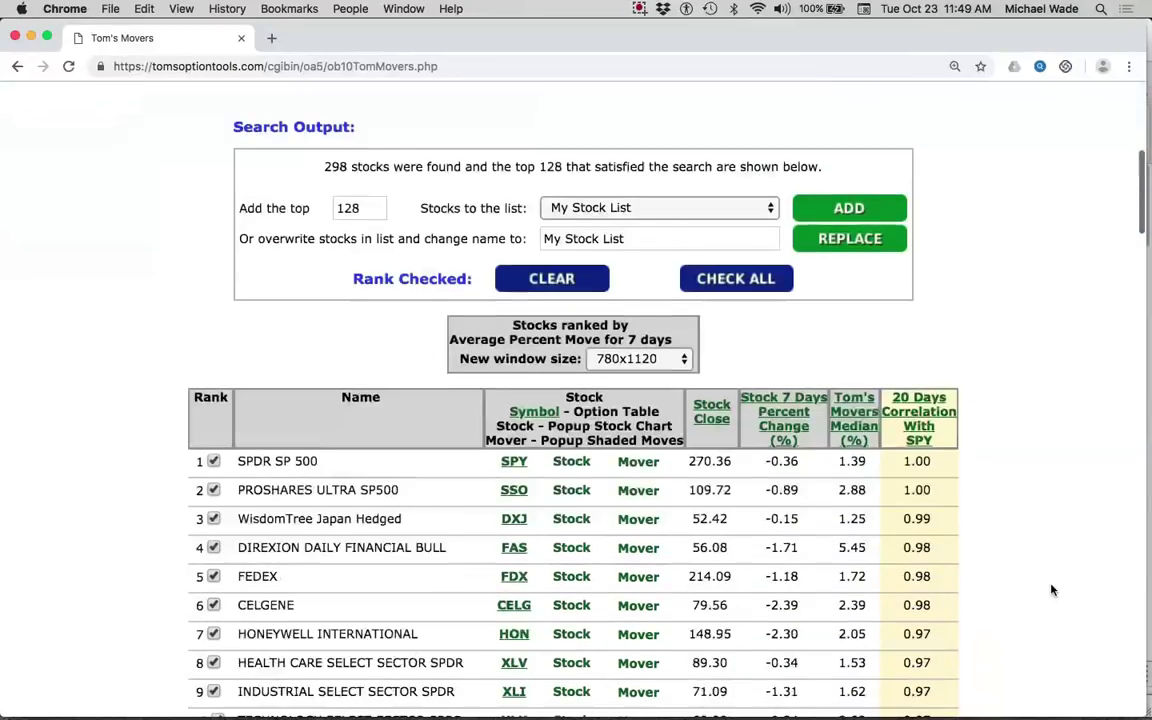
- Review the 298-stock results, led by SPY and SSO at 1.00 correlation, then DXJ at 0.99
scroll(1051, 590, down, 1)
scroll(1051, 590, down, 5)
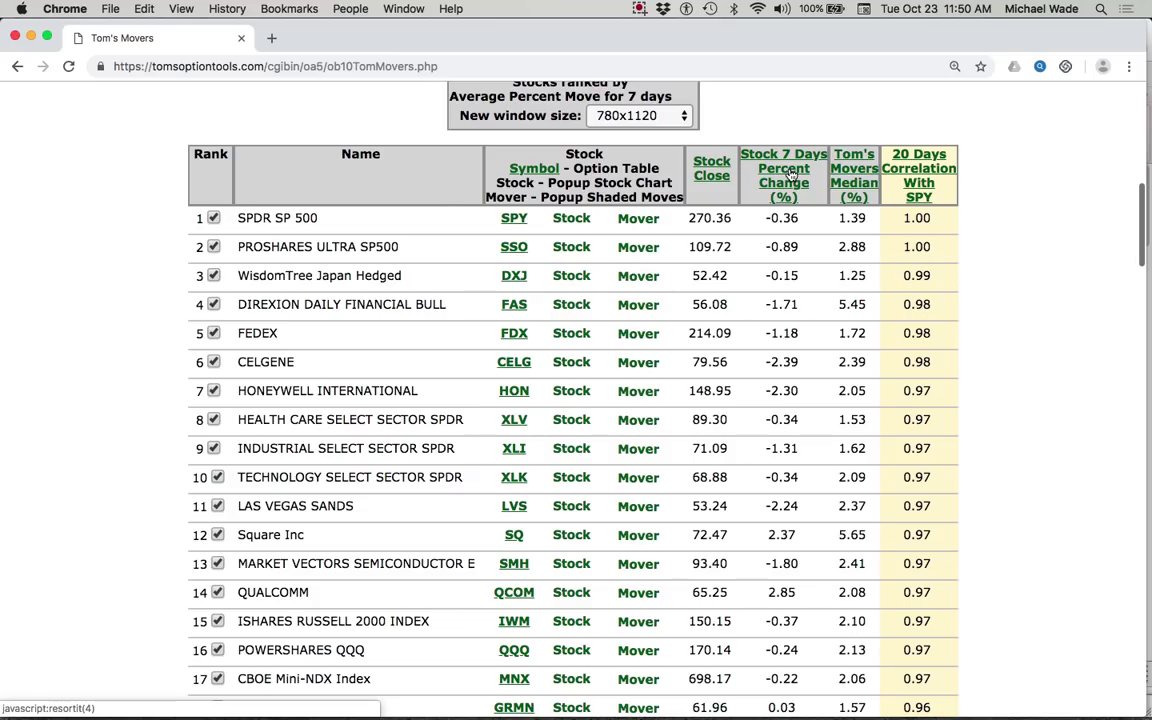
- Sort by 7-day percent change, biggest decliners first: VLO at -14.23%, BMY at -11.53%
click(790, 175)
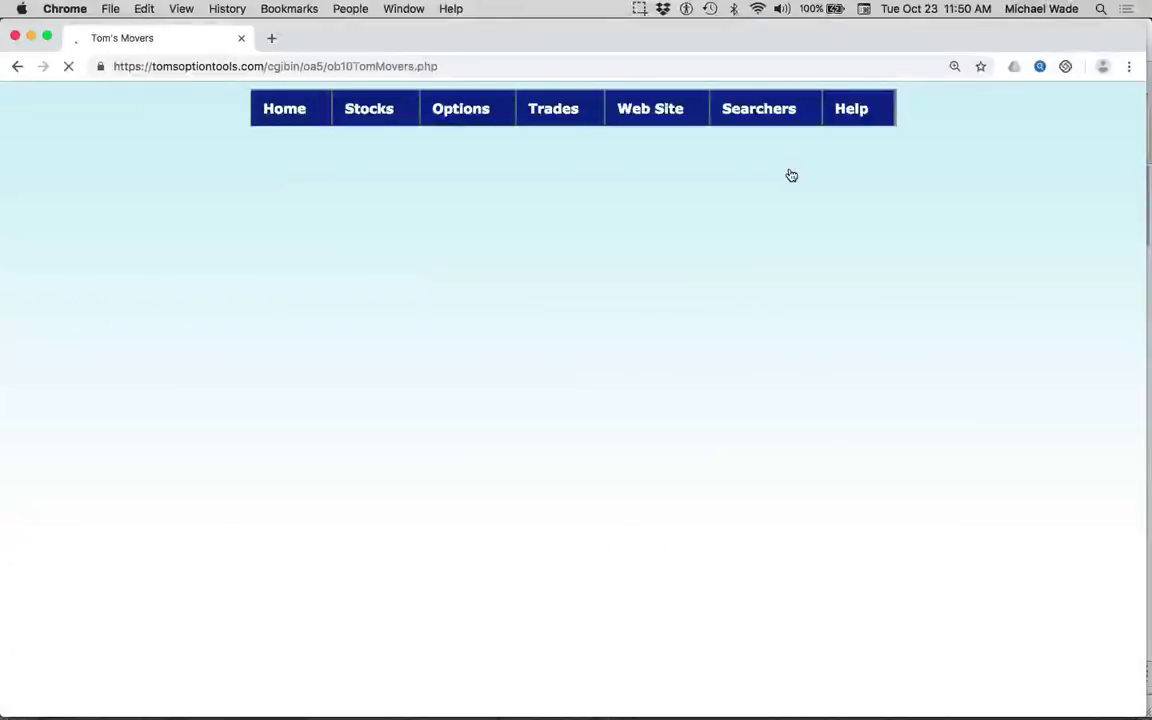
scroll(1100, 468, down, 5)
scroll(1031, 470, down, 6)
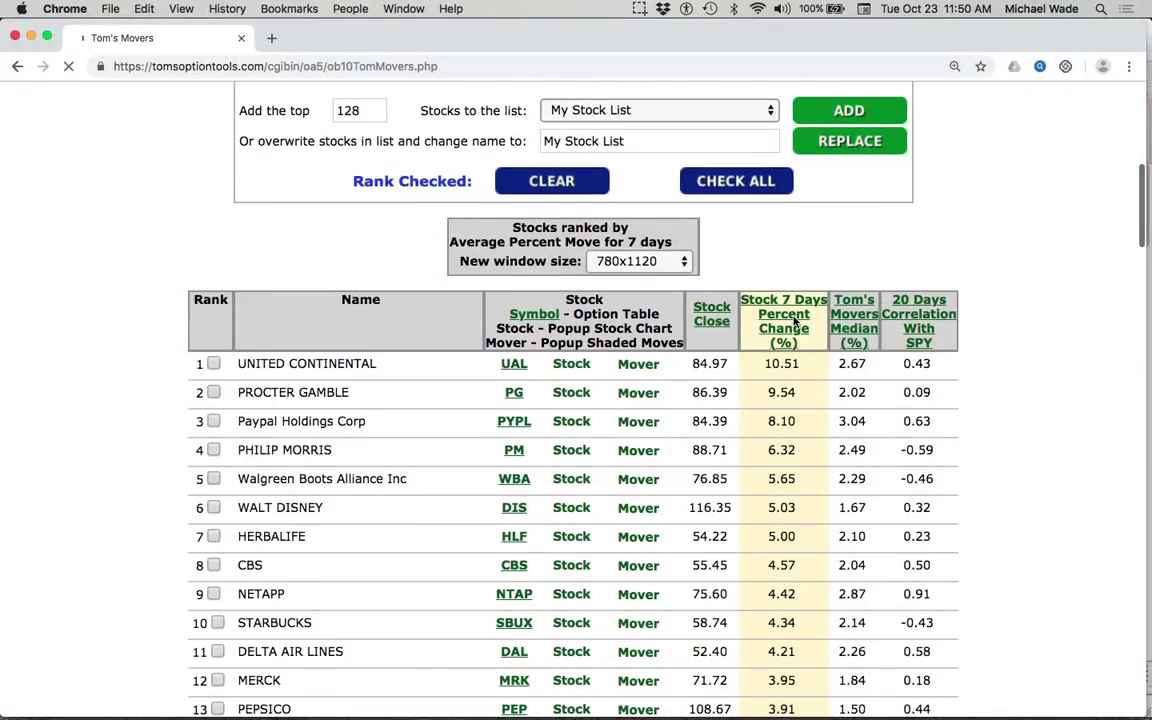
click(791, 326)
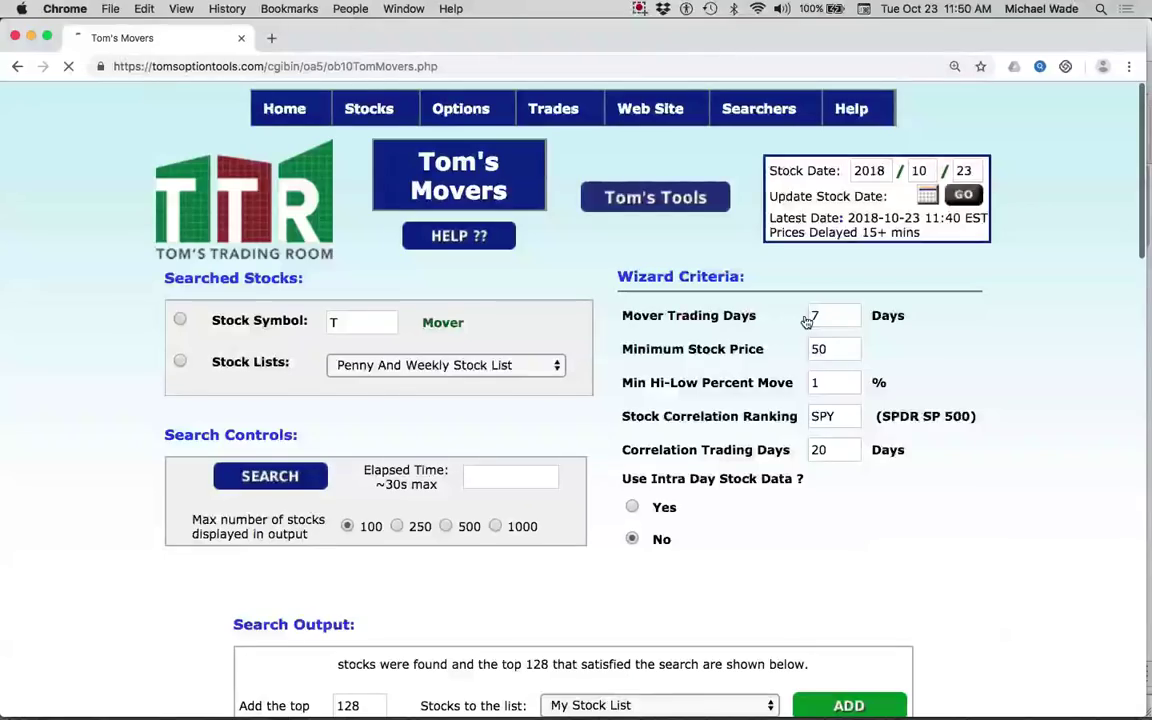
scroll(1060, 560, down, 10)
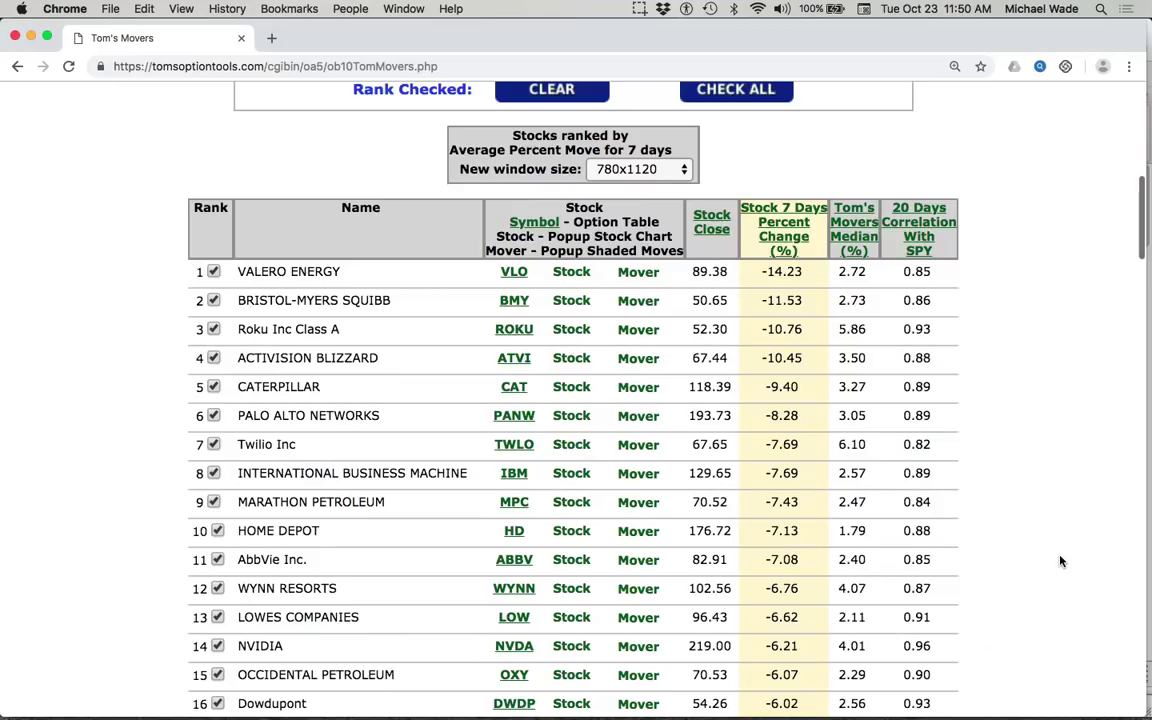
scroll(1060, 560, down, 1)
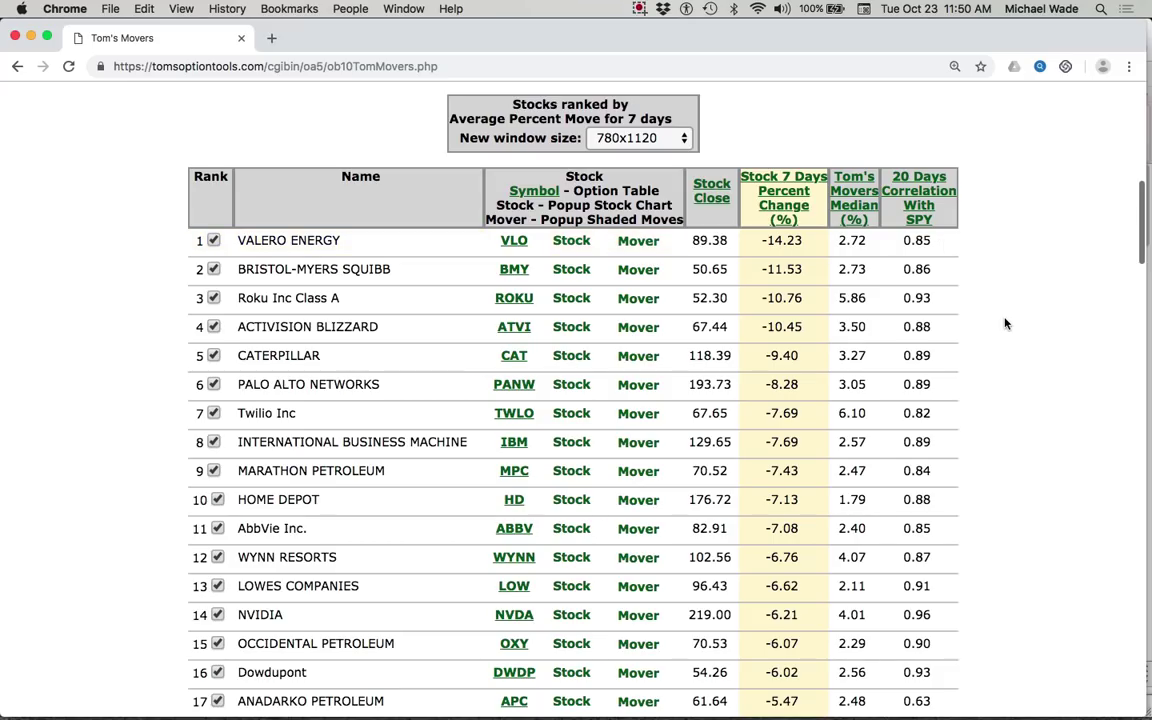
- Set 'Add the top' to 50 and replace My Stock List with those stocks
scroll(1006, 323, up, 5)
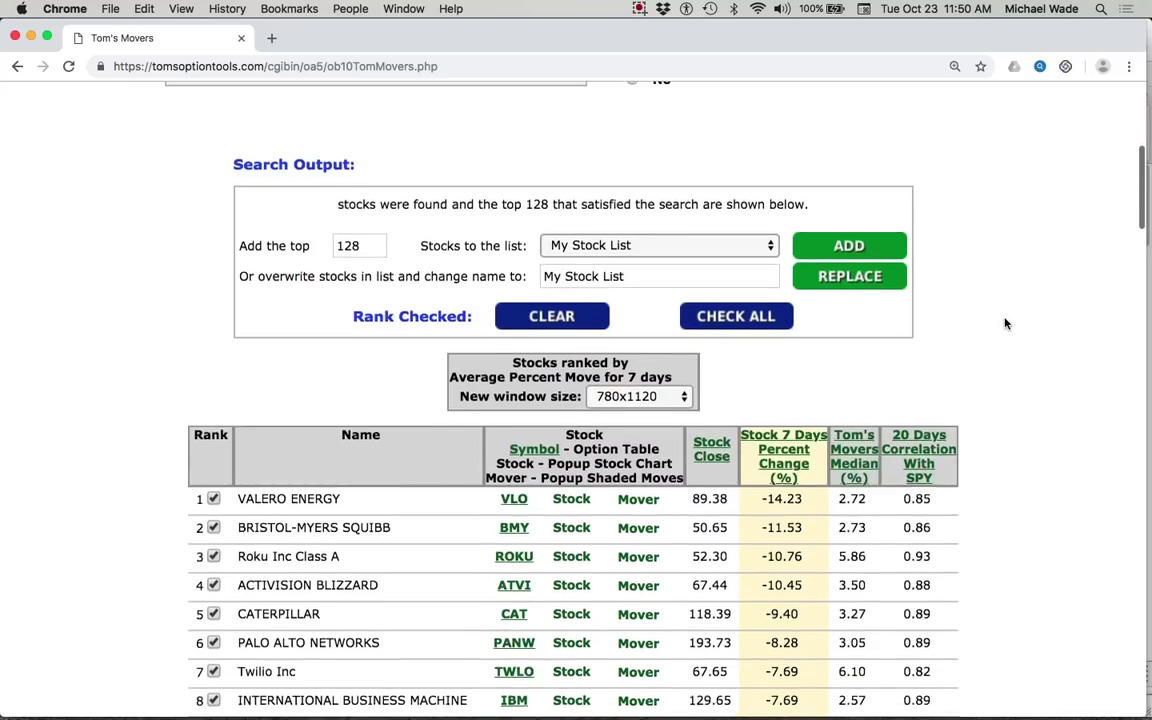
scroll(1006, 323, down, 3)
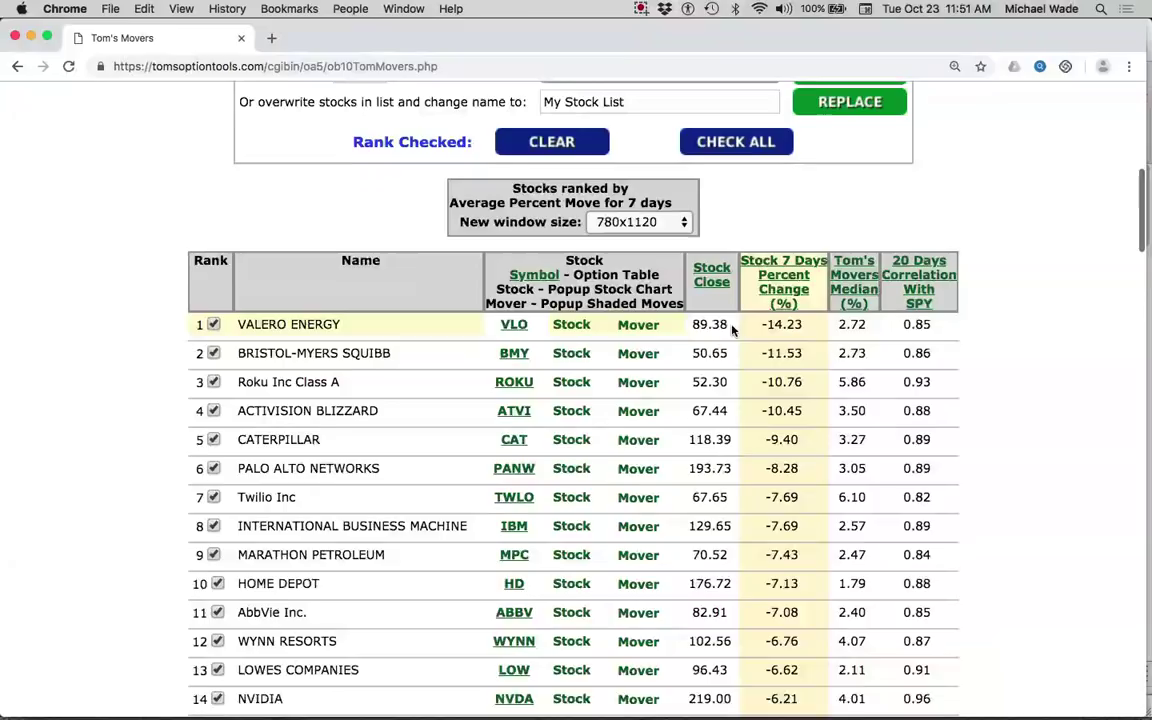
scroll(732, 330, up, 10)
scroll(732, 330, down, 3)
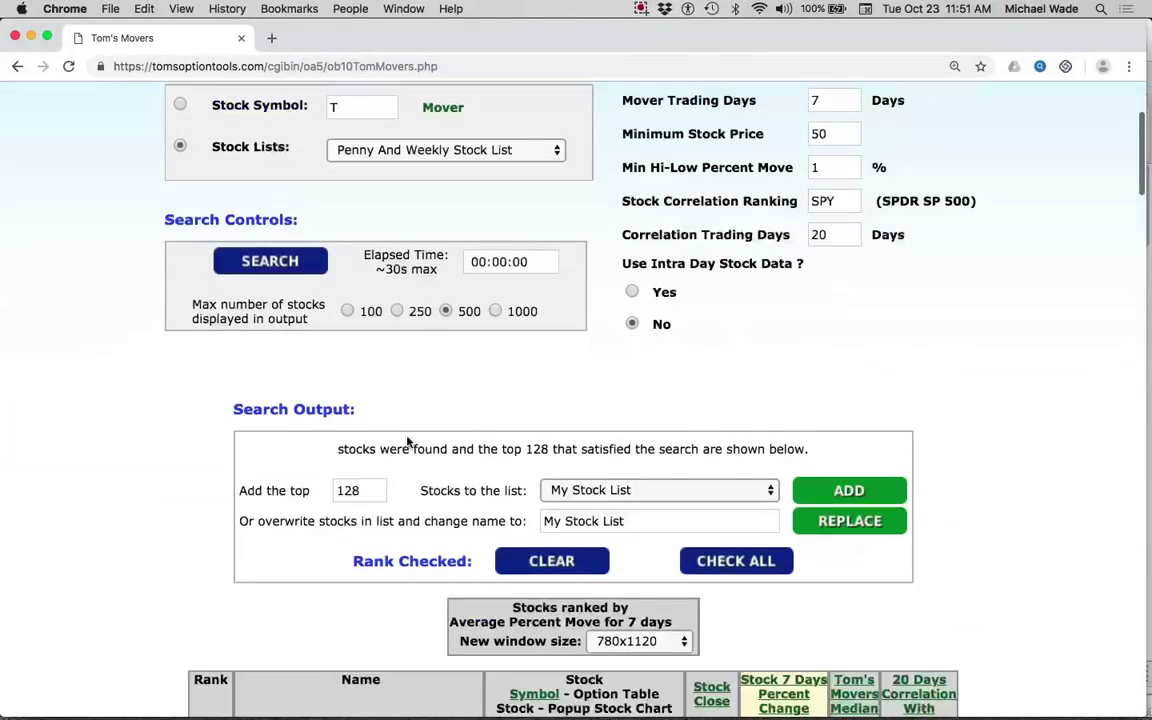
double_click(347, 490)
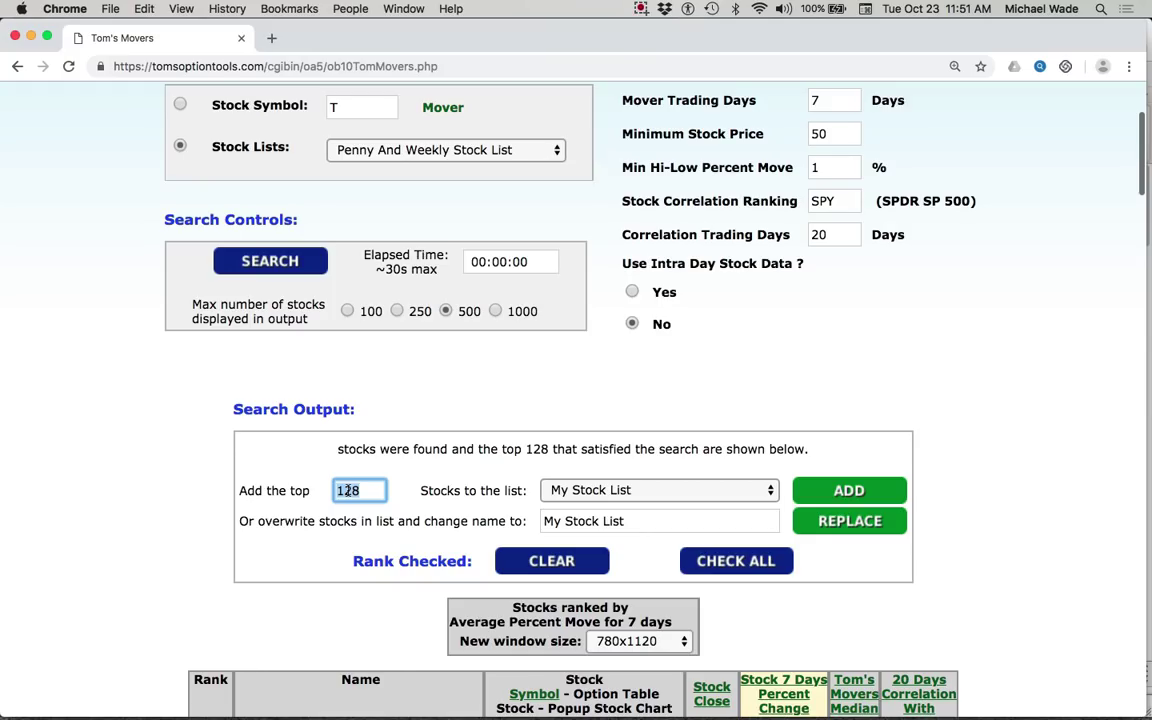
text(50)
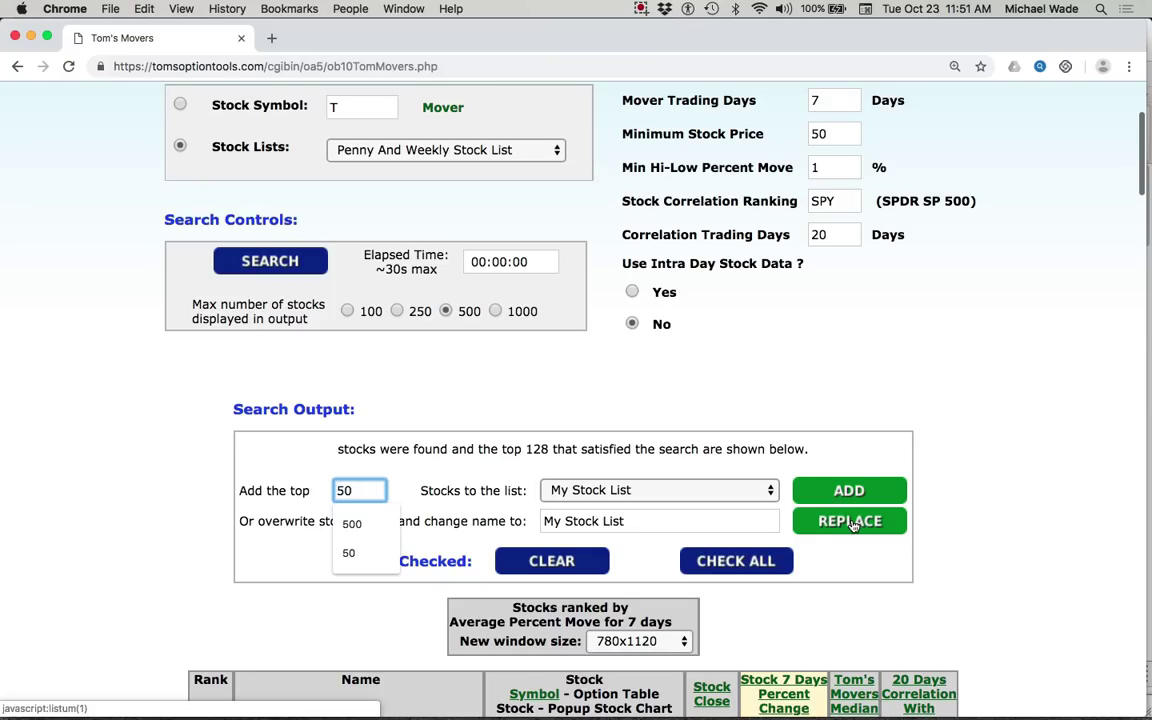
click(851, 522)
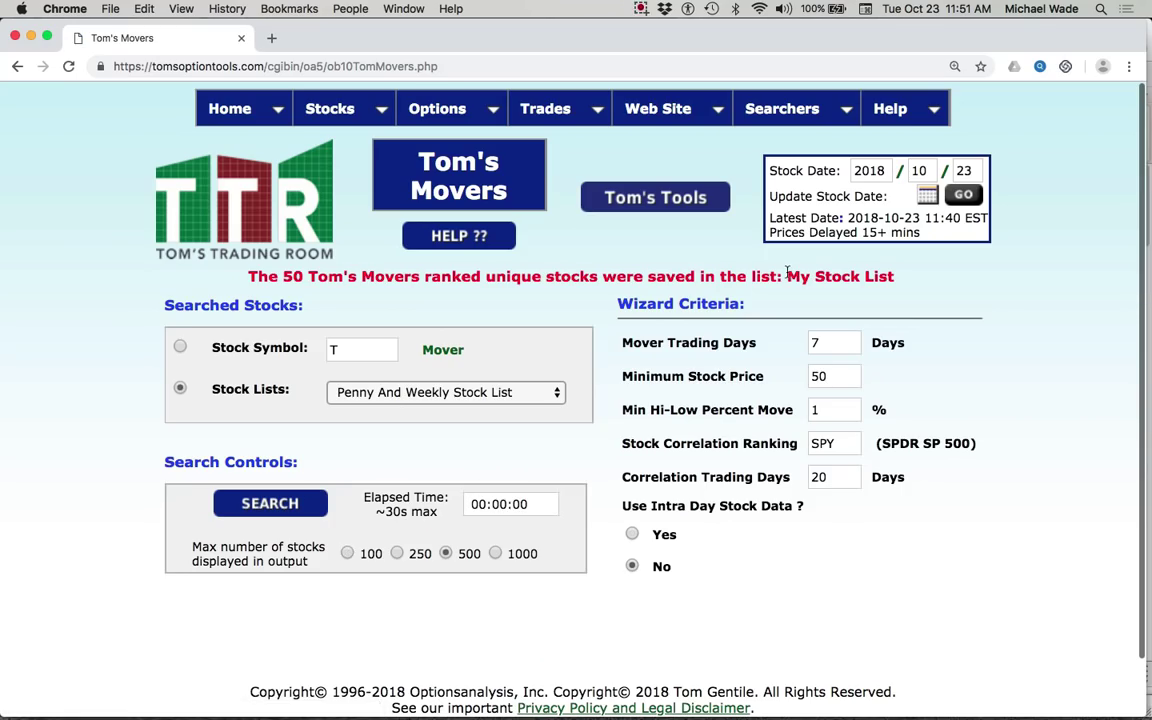
- Open the Calls and Puts Double Finder from Searchers > Single - Strategy
drag(788, 278, 892, 279)
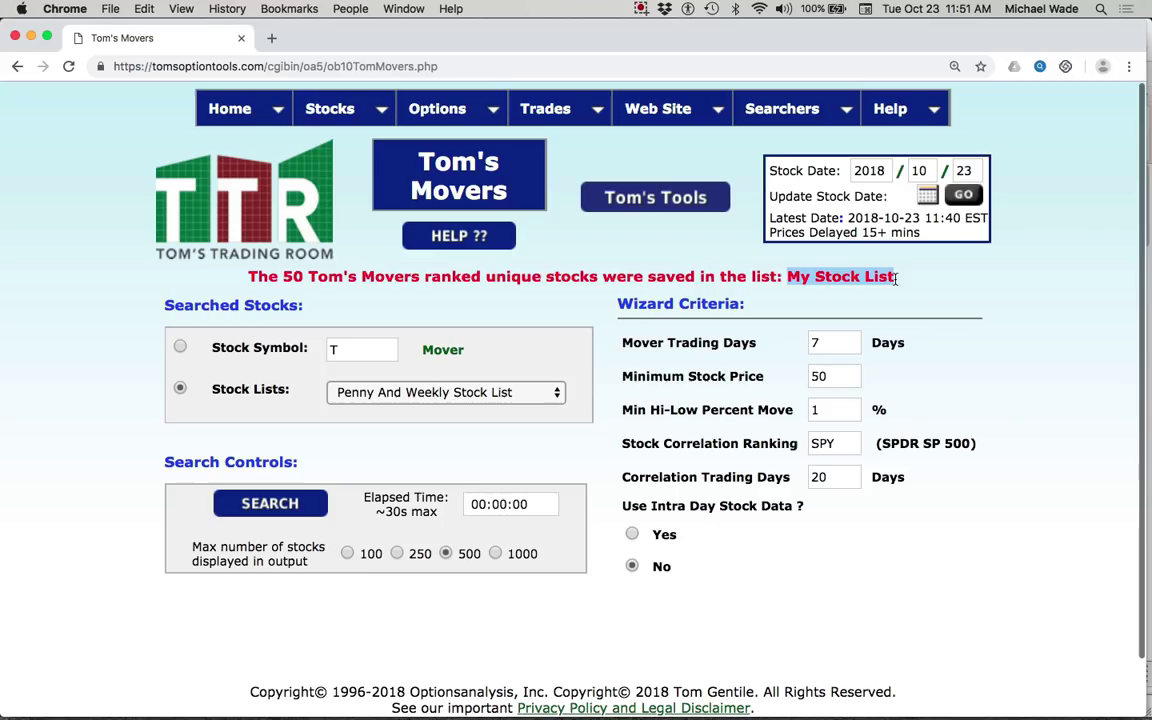
mouse_move(805, 117)
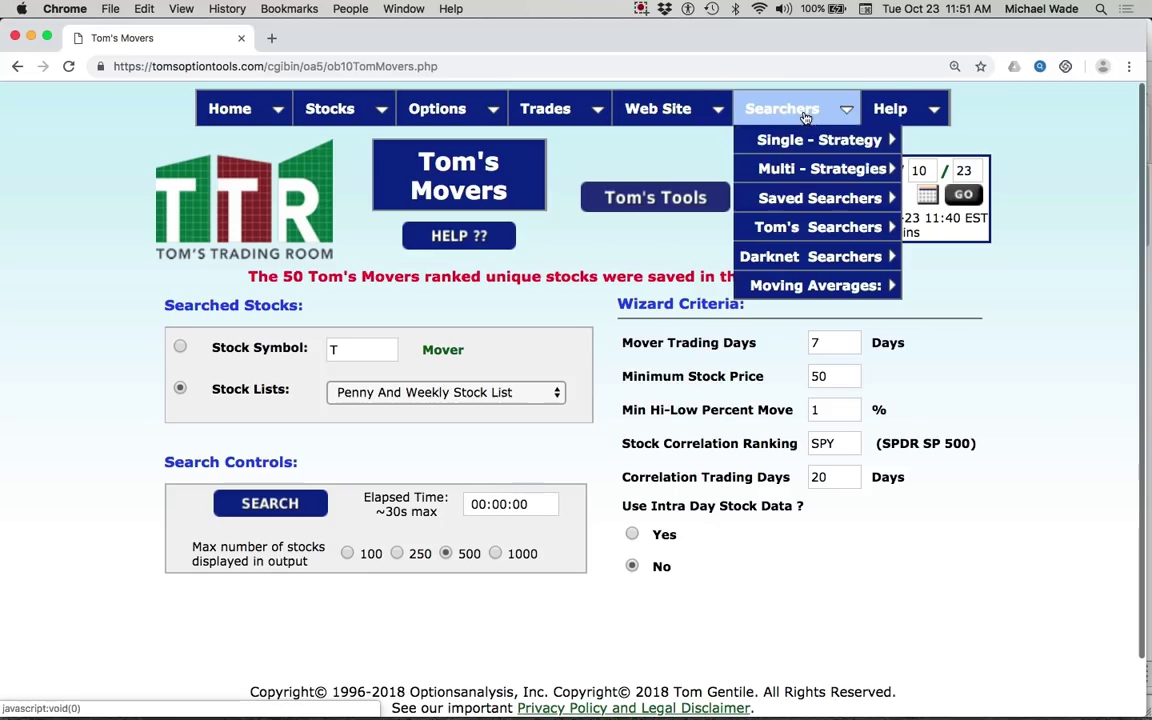
mouse_move(808, 143)
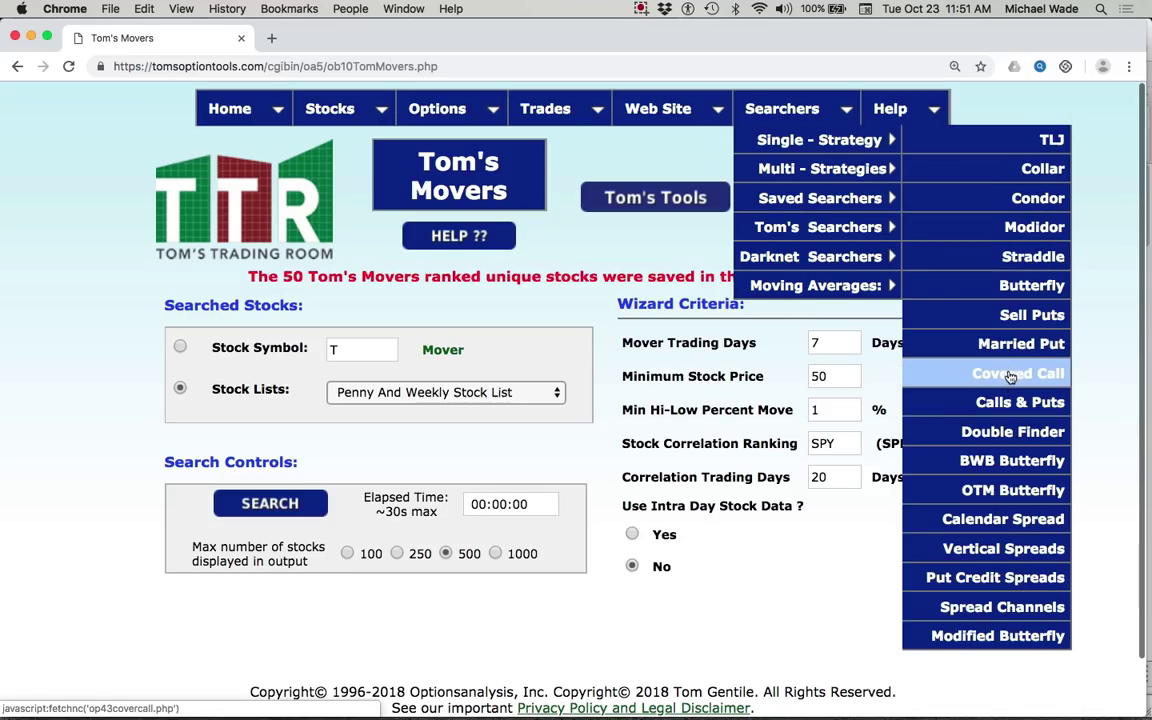
click(1025, 440)
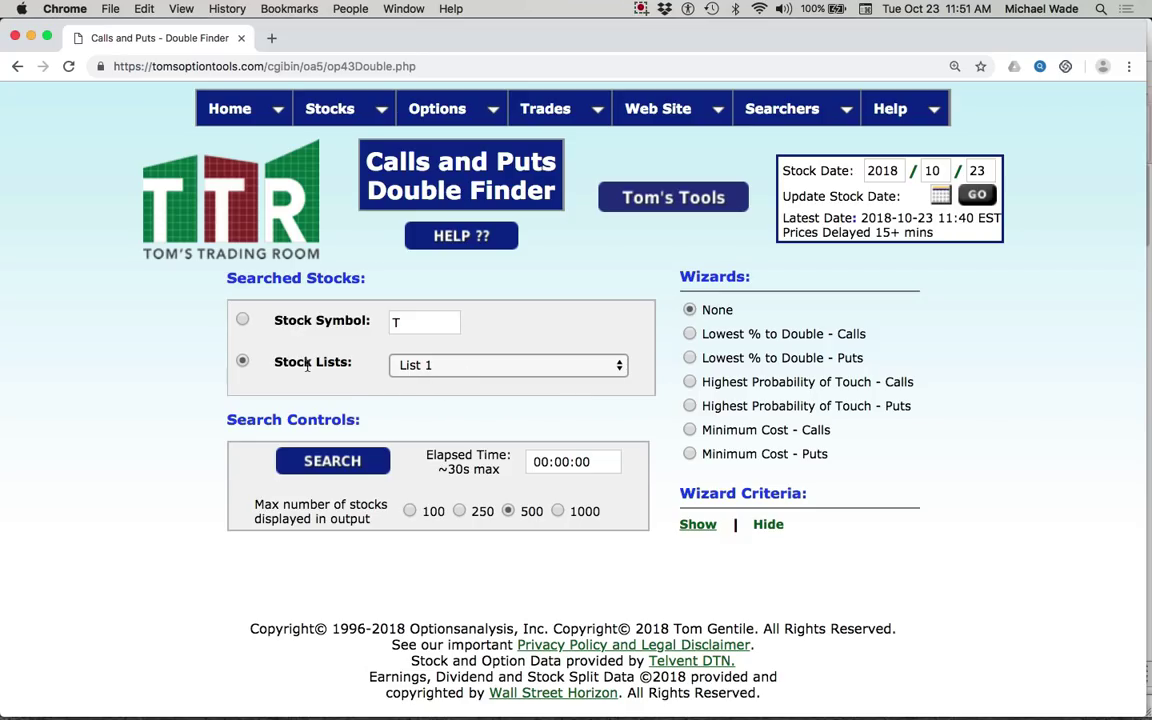
- Search My Stock List with the Highest Probability of Touch - Puts wizard, yielding 242 trades
click(467, 367)
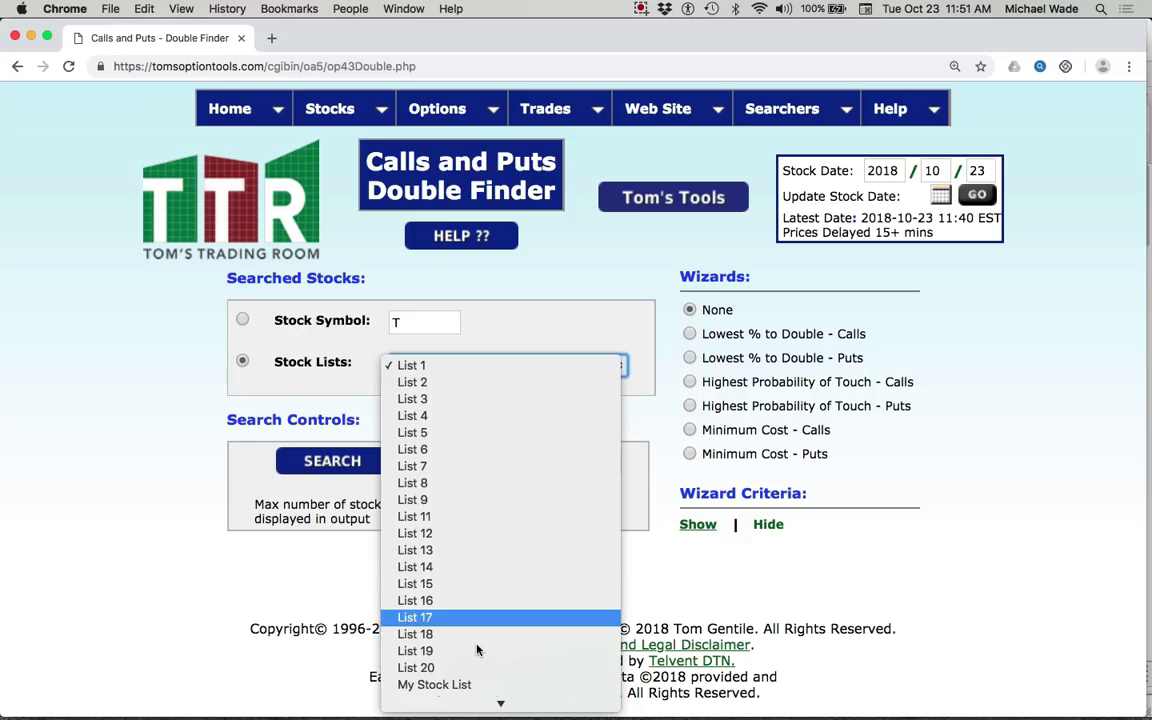
click(465, 686)
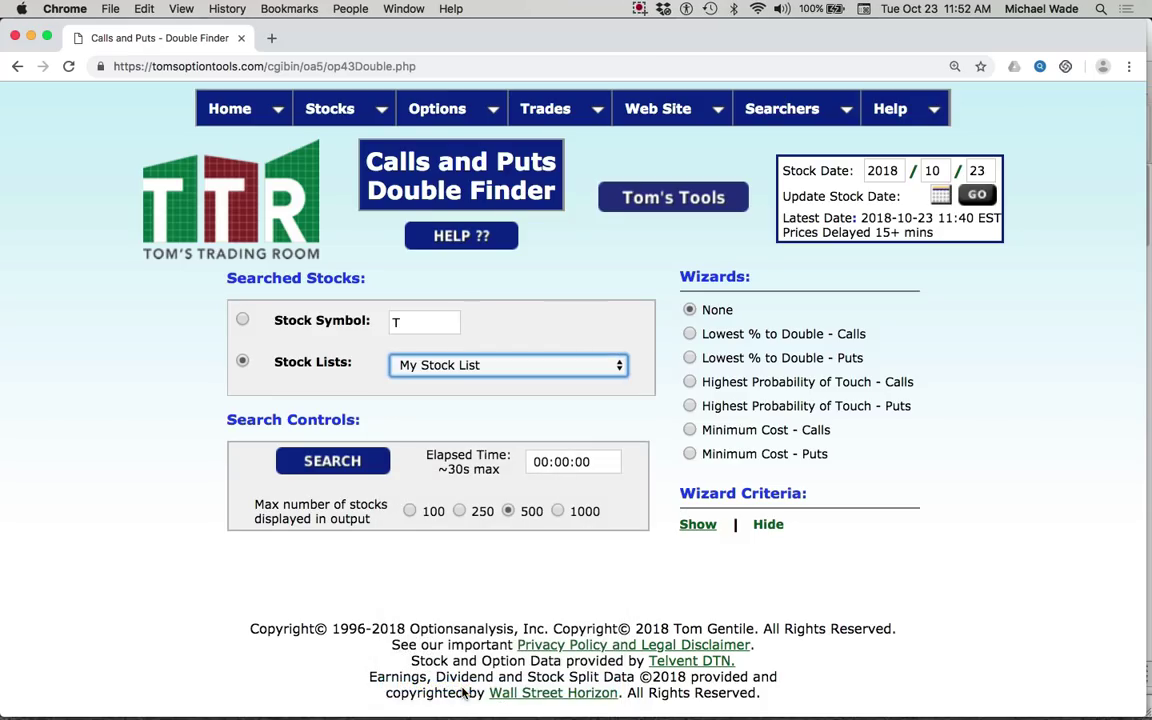
click(689, 406)
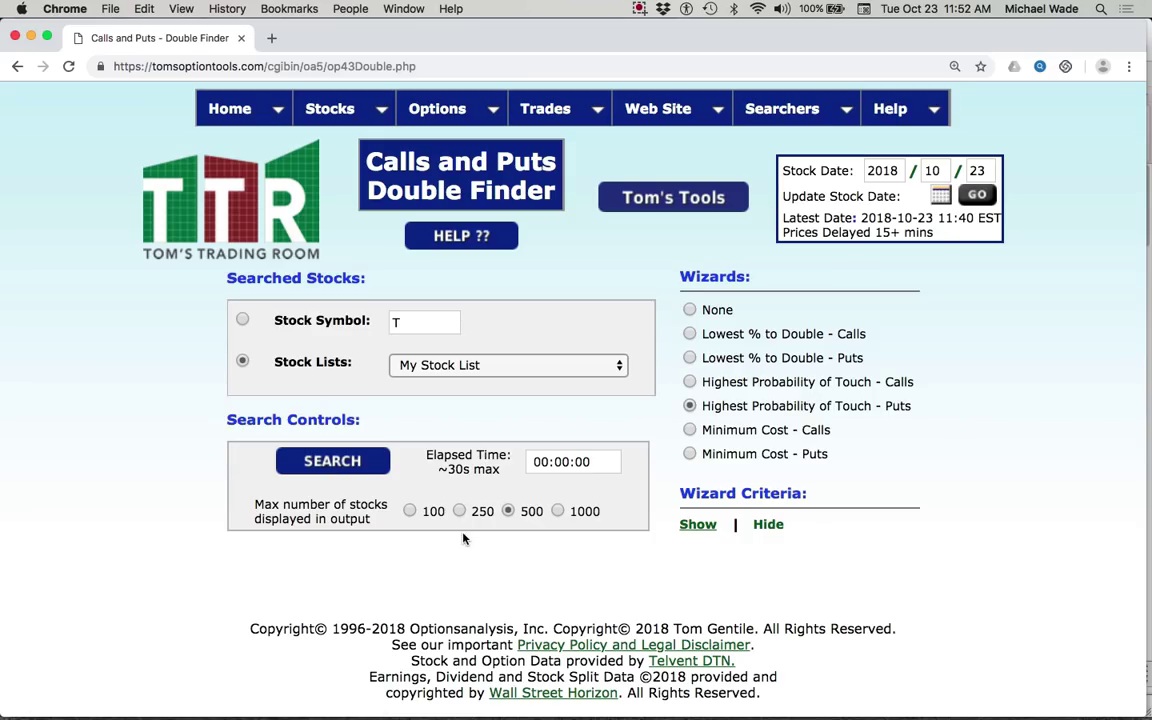
click(361, 473)
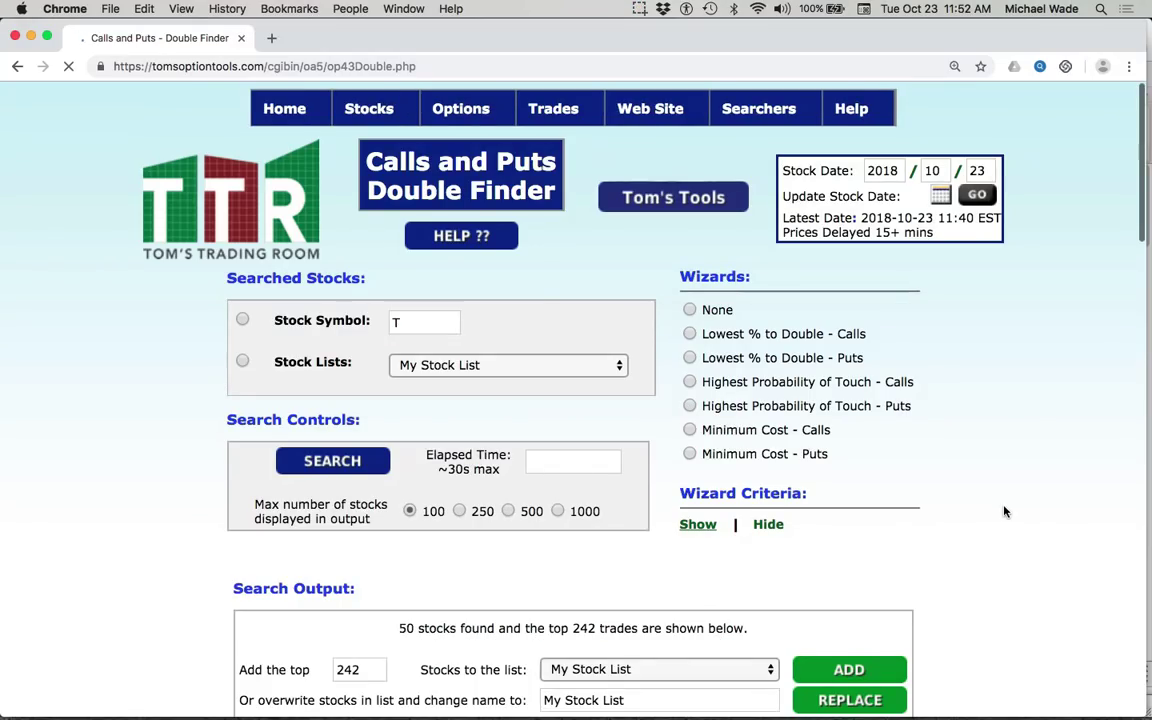
scroll(1005, 512, down, 5)
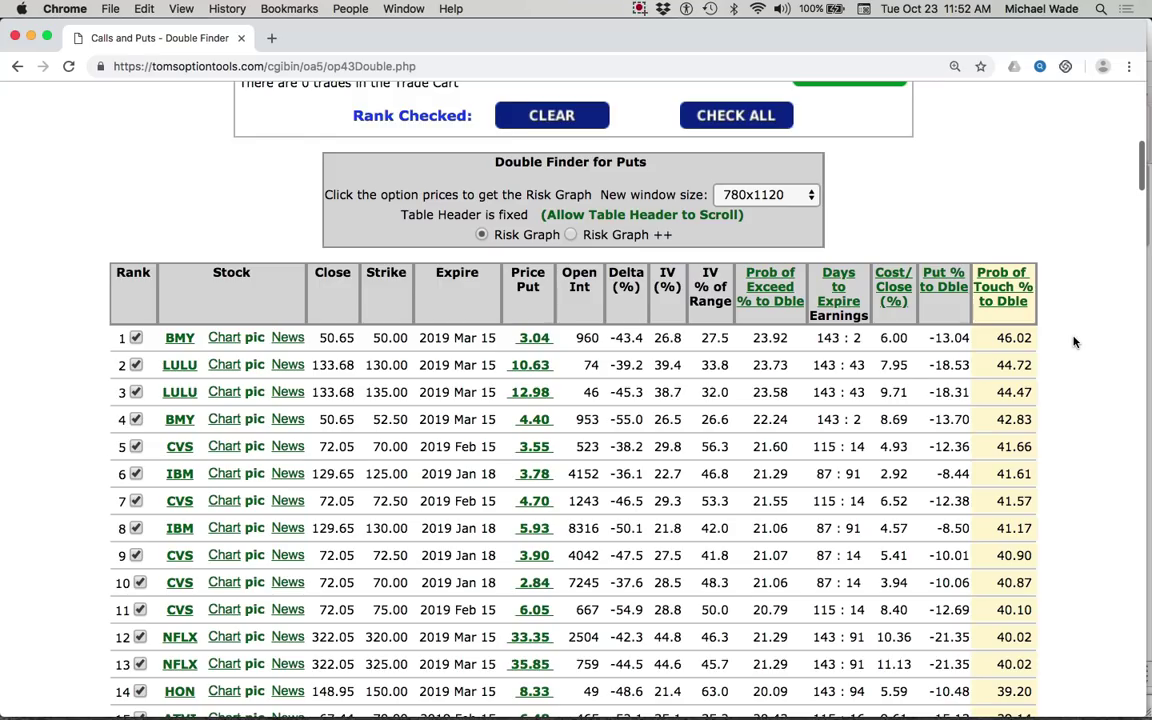
scroll(1074, 342, up, 10)
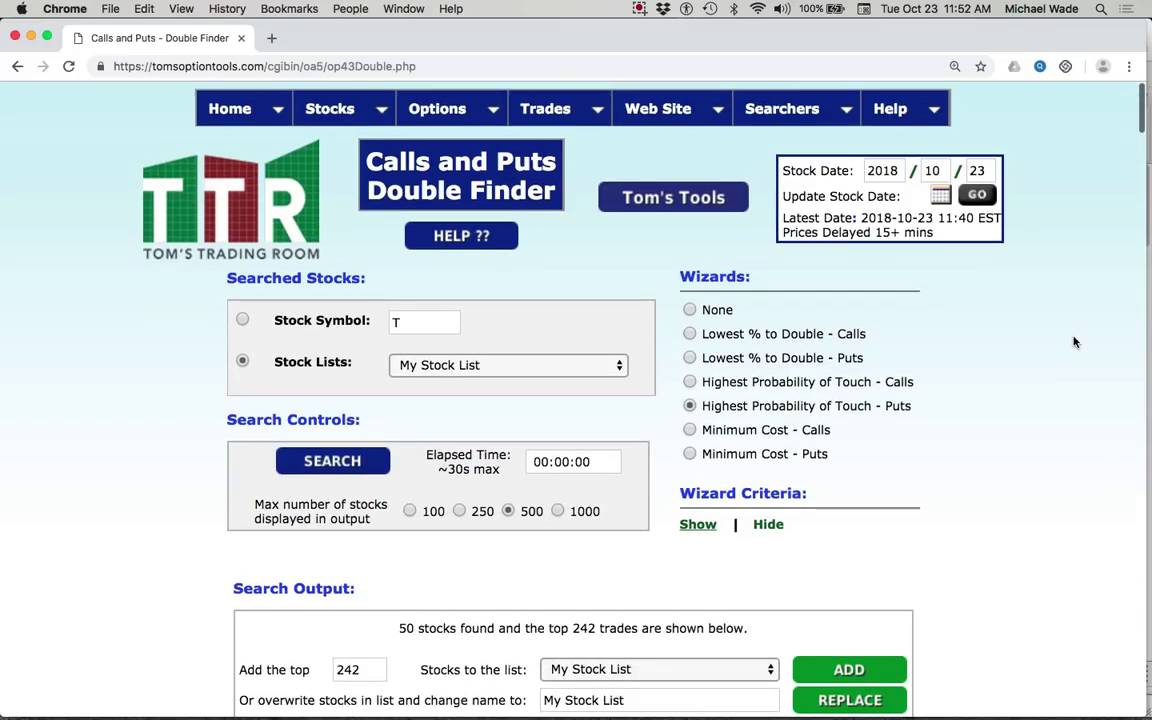
- Return to the PowerPoint slideshow and advance to the Tom's Movers Ranker slide
key(super+Tab)
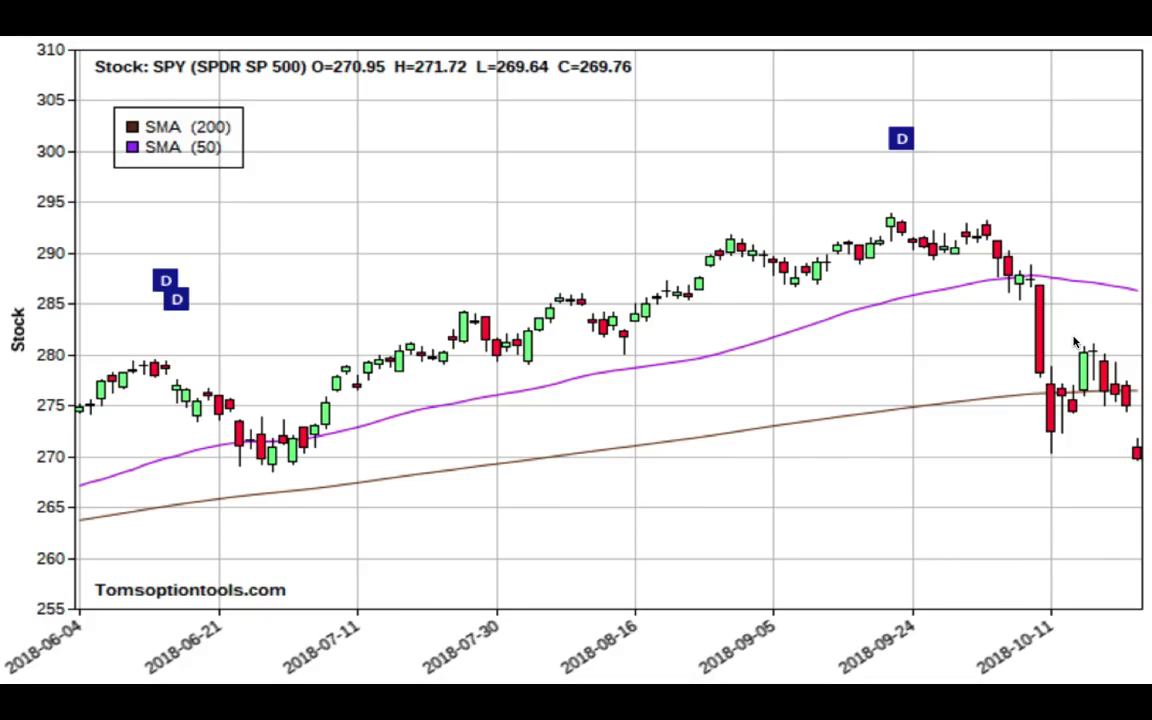
key(Right)
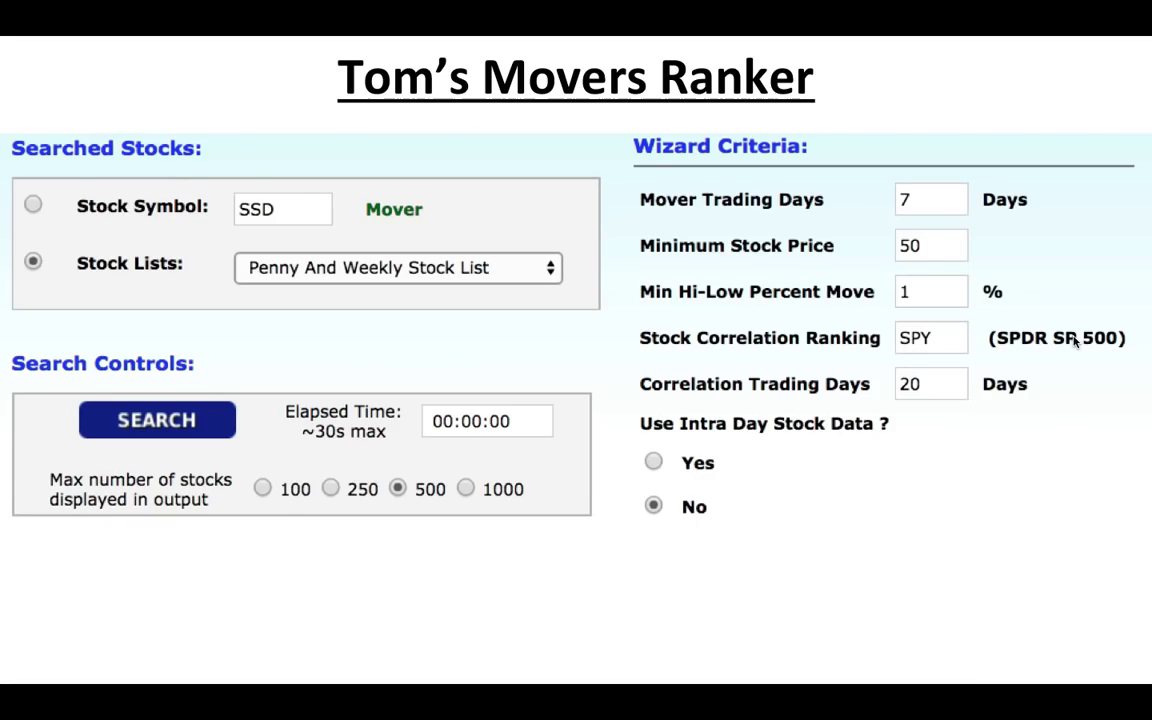